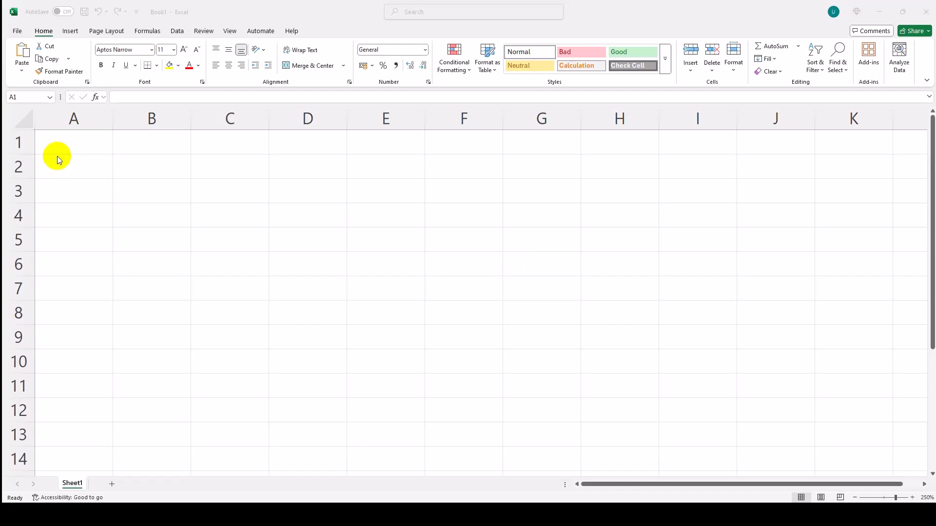
# - Paste the product table with Price, Quantity and Total Sales columns at A1 and widen column D to fit its header on one line
pyautogui.click(72, 141)
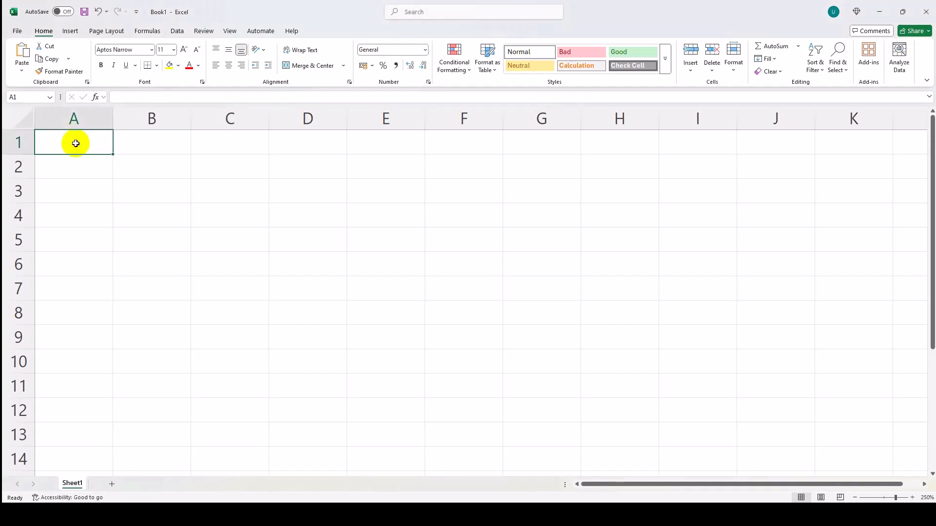
pyautogui.write('Product\tPrice\tQuantity\tTotal Sales Laptop\t800\t5\t4000 Tablet\t400\t3\t1200 Phone\t600\t4\t2400')
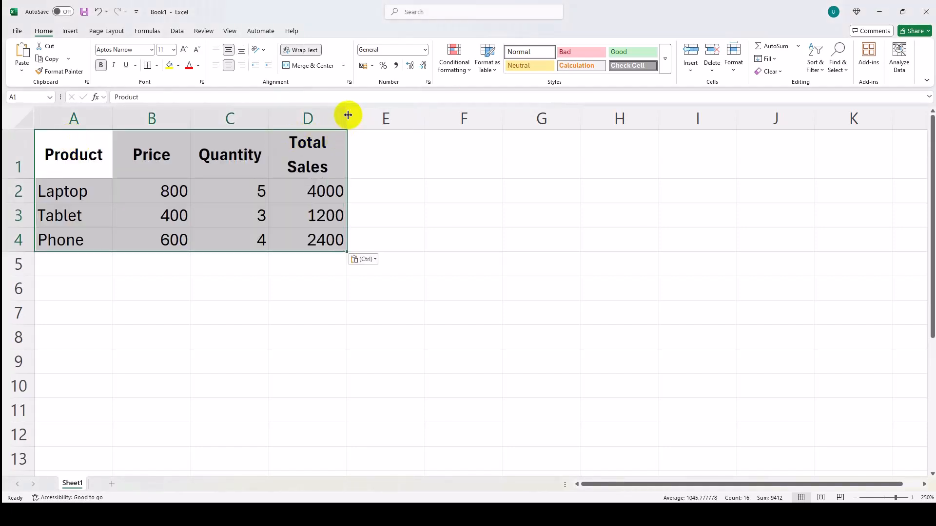
pyautogui.moveTo(346, 115); pyautogui.dragTo(398, 115)
pyautogui.click(98, 166)
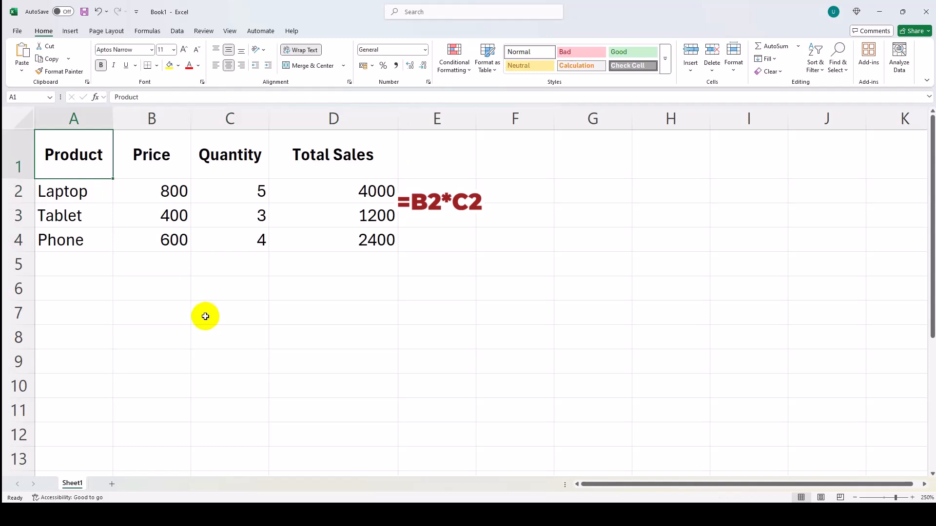
# - Define the workbook-scoped name Product_Price for the price range B2:B4
pyautogui.click(136, 195)
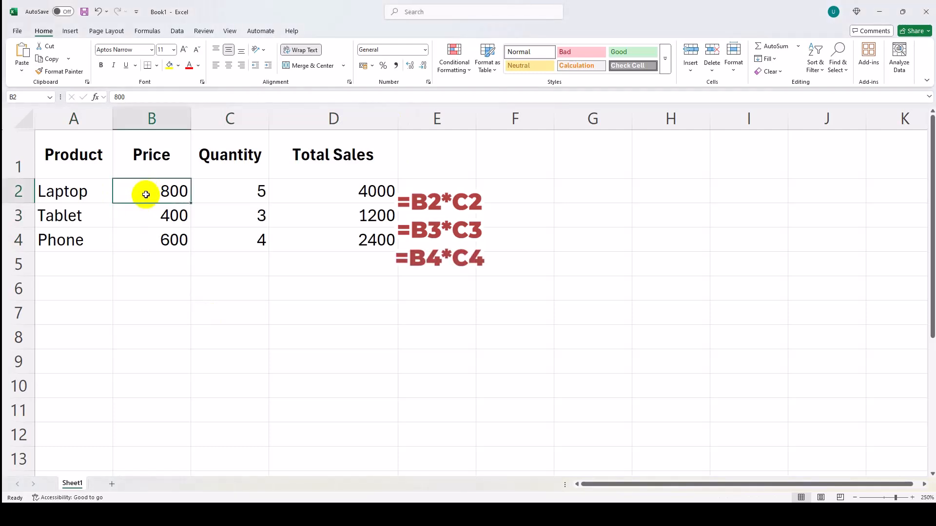
pyautogui.moveTo(146, 193); pyautogui.dragTo(156, 236)
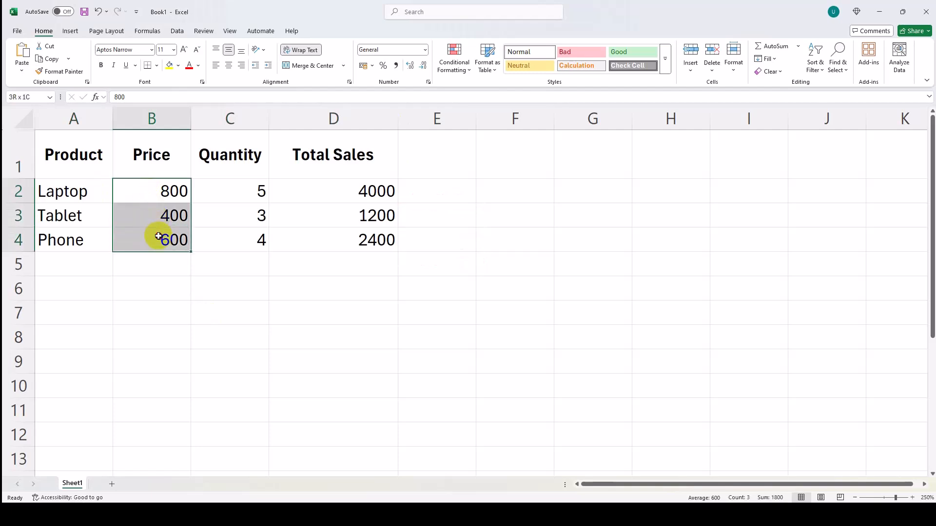
pyautogui.click(146, 31)
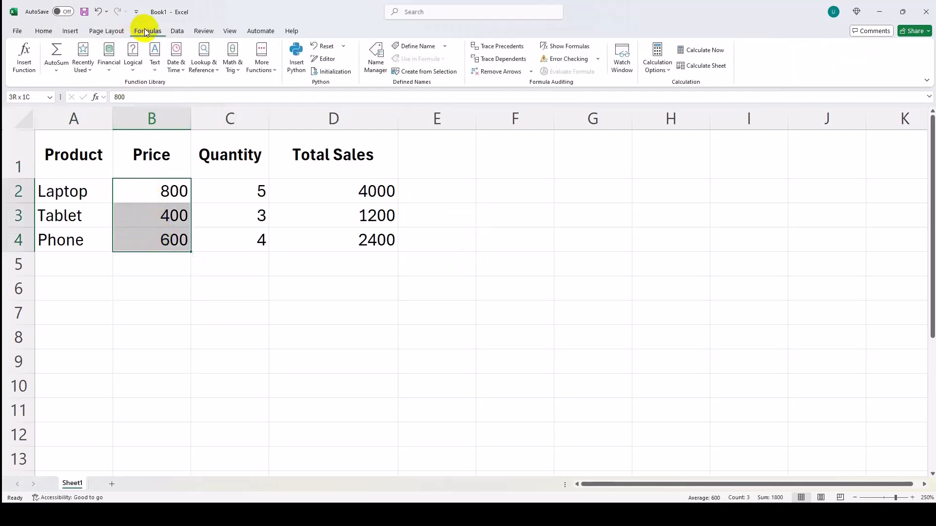
pyautogui.click(409, 47)
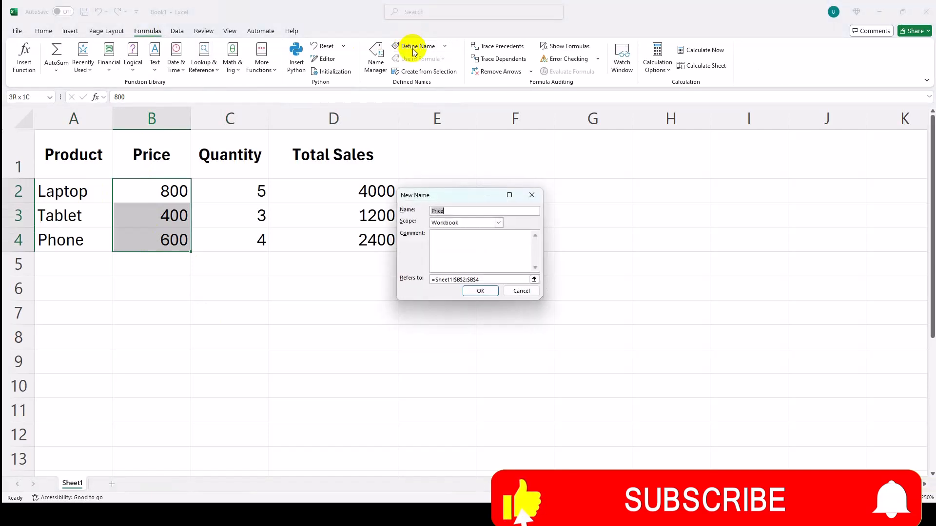
pyautogui.write('Product_Price')
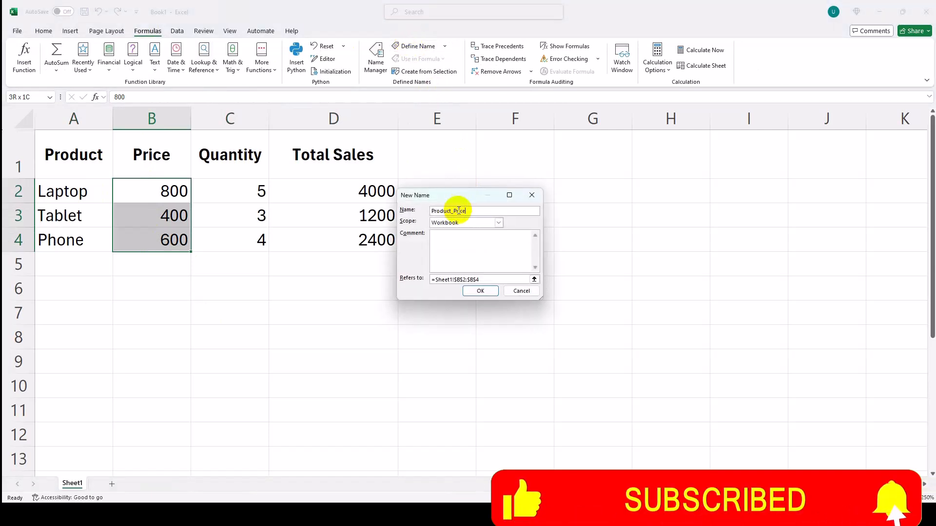
pyautogui.click(481, 291)
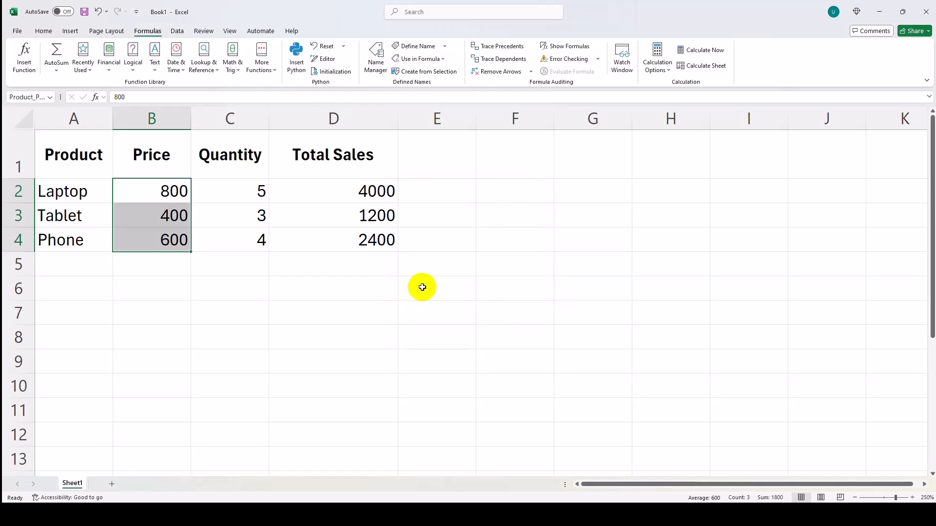
# - Define the workbook-scoped name Product_Quantity for the quantity range C2:C4
pyautogui.click(228, 191)
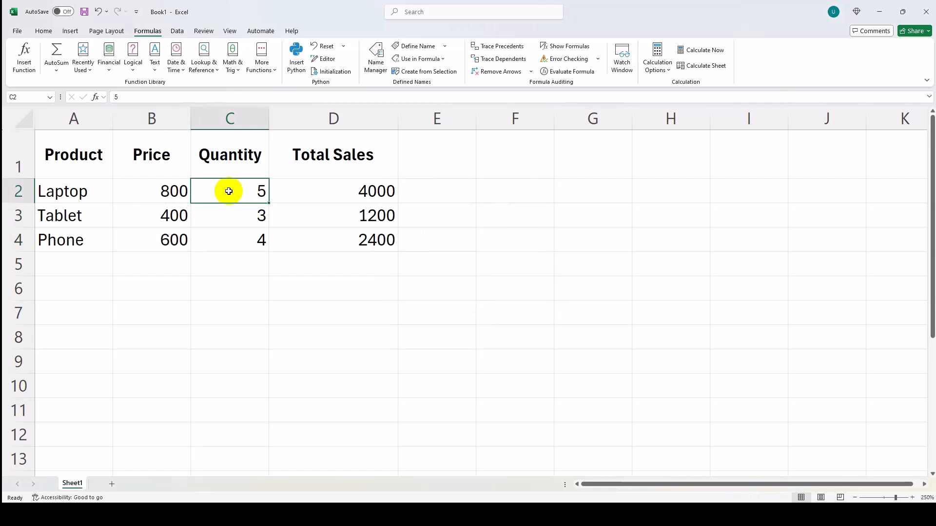
pyautogui.moveTo(228, 195); pyautogui.dragTo(230, 236)
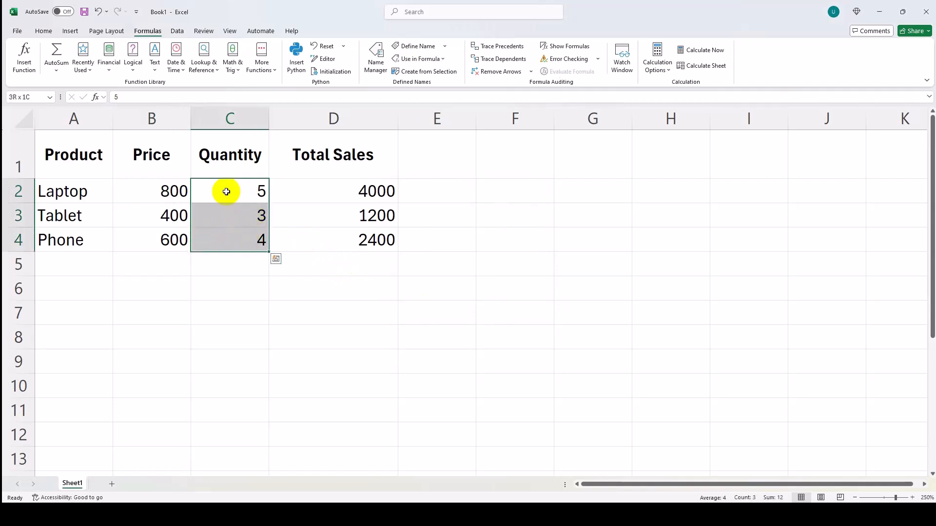
pyautogui.click(413, 46)
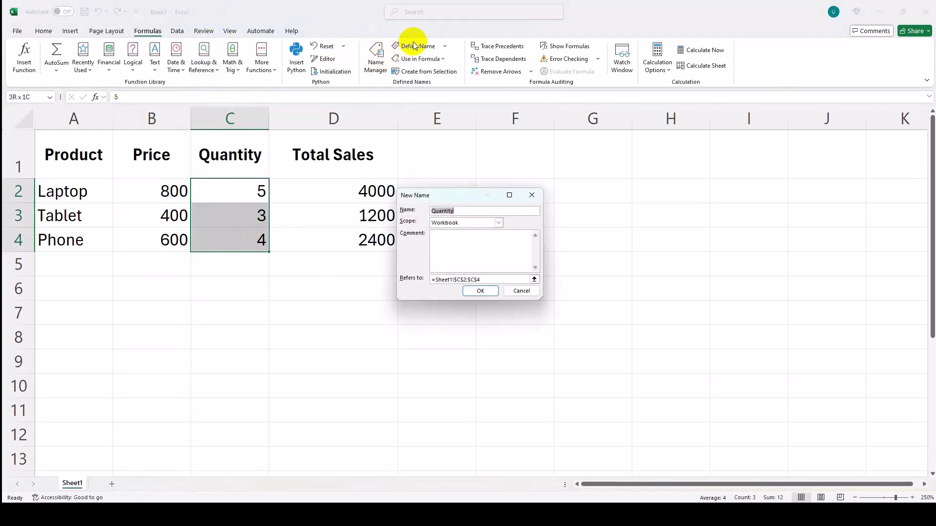
pyautogui.write('Product_Quantity')
pyautogui.click(480, 291)
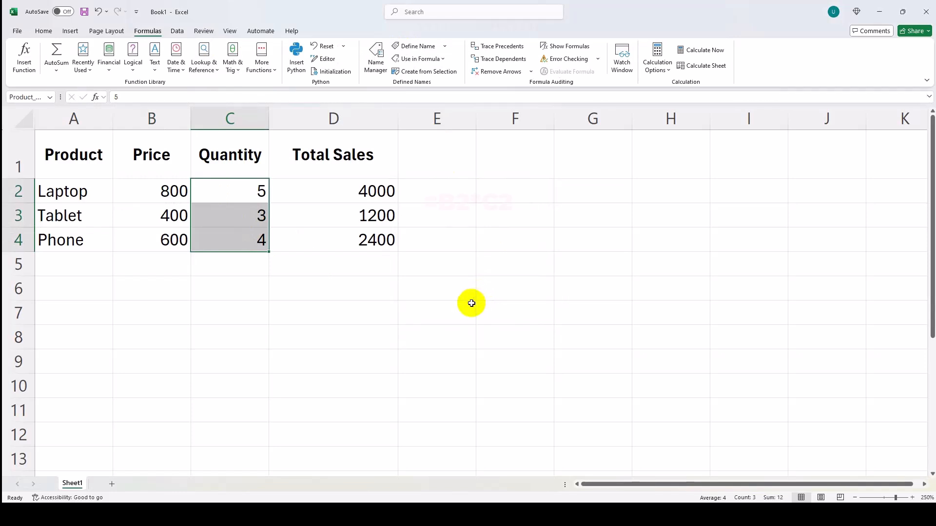
# - Clear the Total Sales formulas in D2:D4 and enter =Product_Price * Product_Quantity in D2
pyautogui.moveTo(316, 193); pyautogui.dragTo(321, 238)
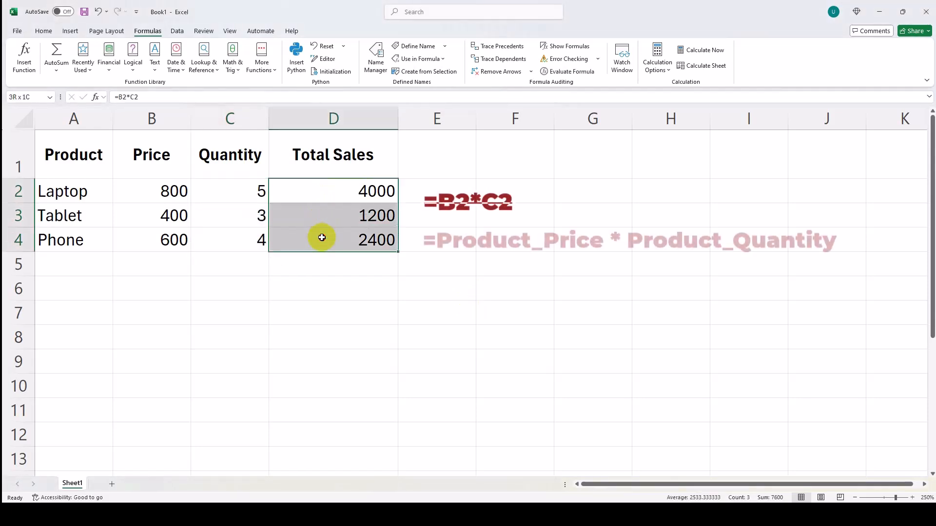
pyautogui.press('Delete')
pyautogui.click(320, 190)
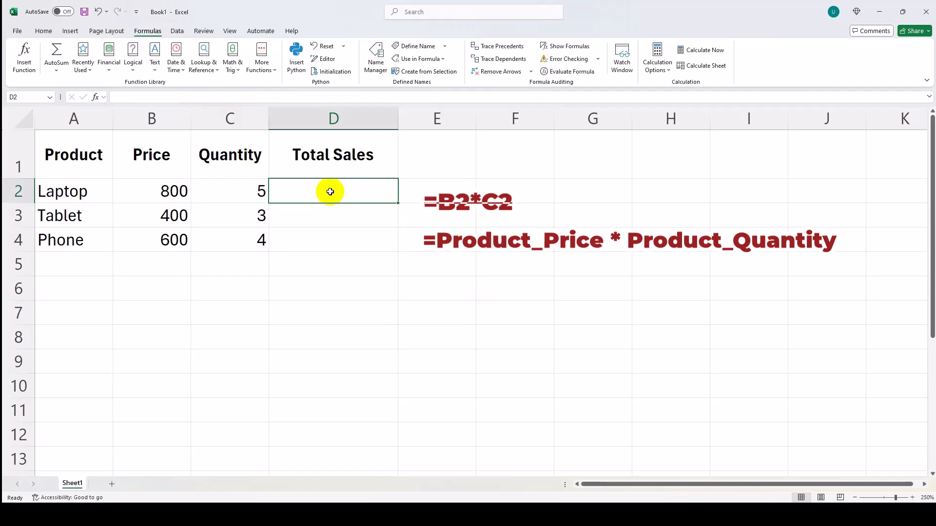
pyautogui.hotkey('ctrl', 'v')
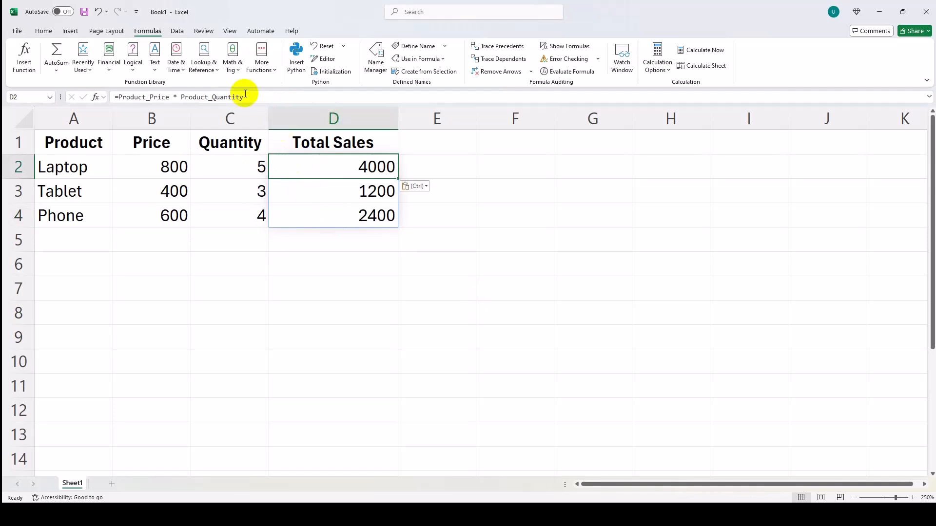
pyautogui.scroll(4, 217, 173)
pyautogui.scroll(-3, 217, 170)
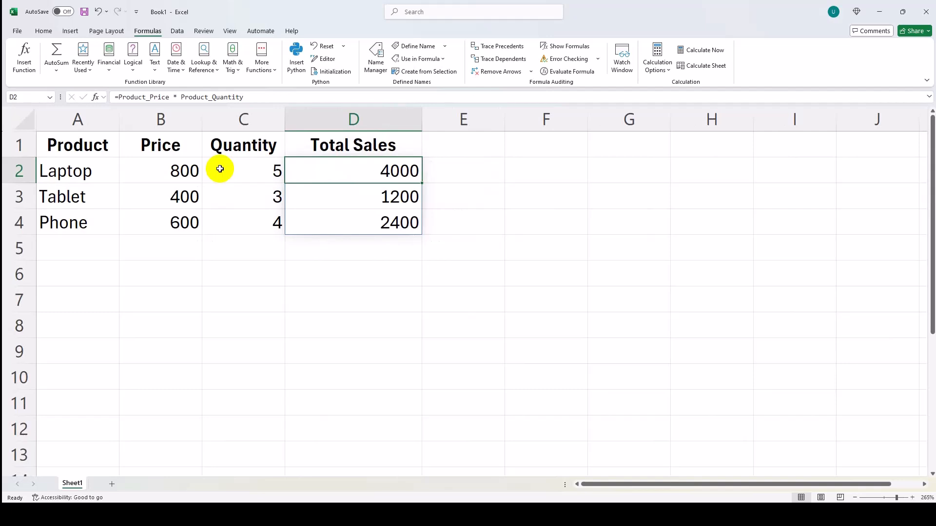
pyautogui.scroll(-1, 220, 168)
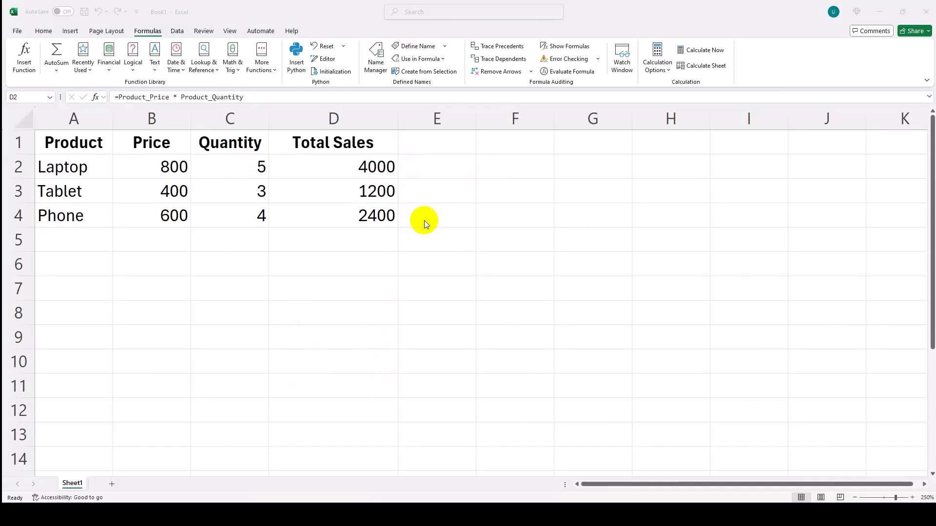
# - Paste the 10% discount rate into cell E1, beside the Total Sales header
pyautogui.click(422, 137)
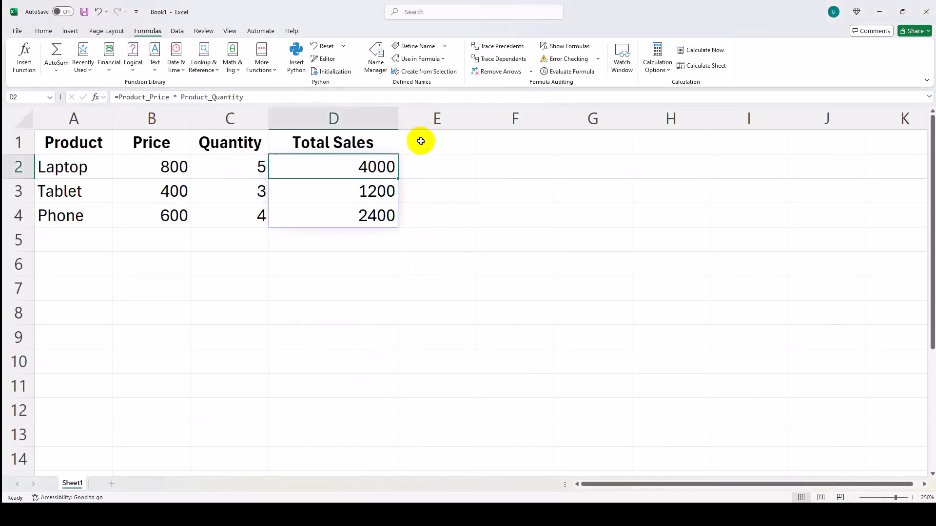
pyautogui.click(420, 142)
pyautogui.rightClick(421, 141)
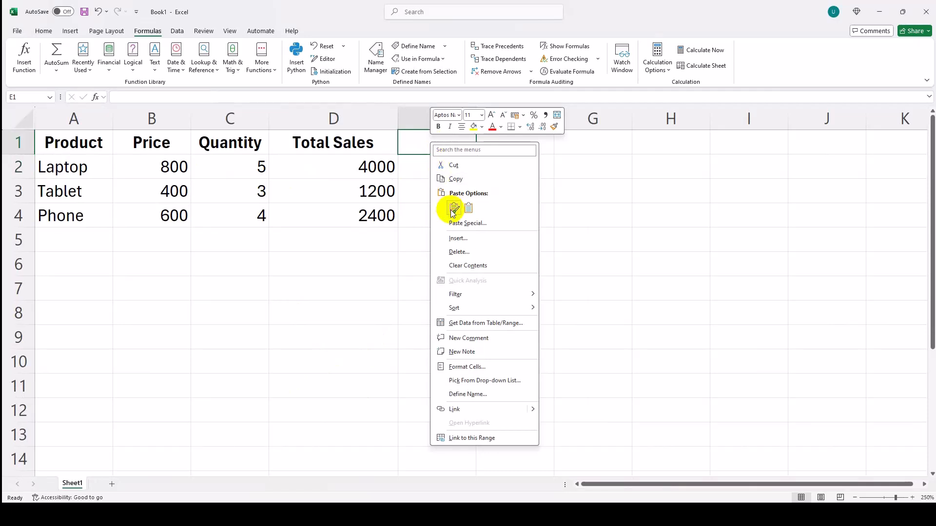
pyautogui.click(452, 209)
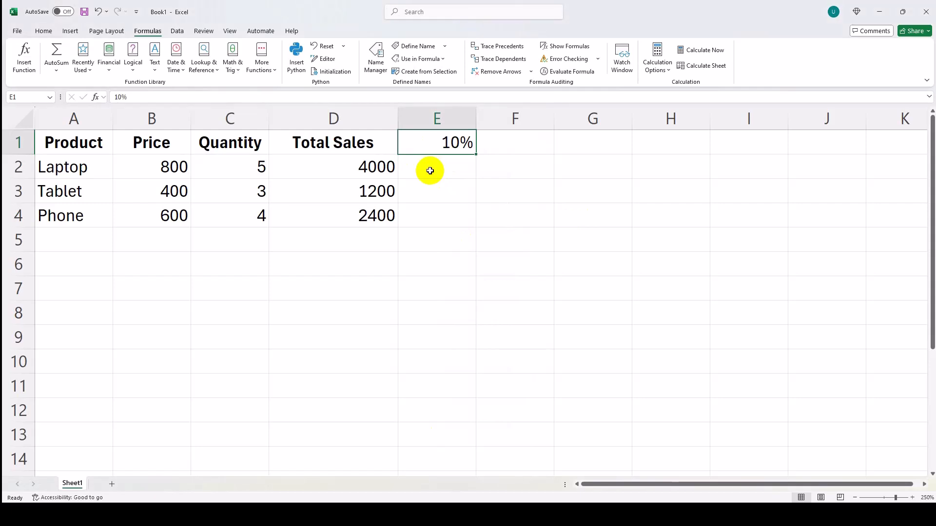
# - Enter the discounted sales formula = (Product_Price * Product_Quantity) * (1 - $E$1) in cell E2
pyautogui.click(428, 170)
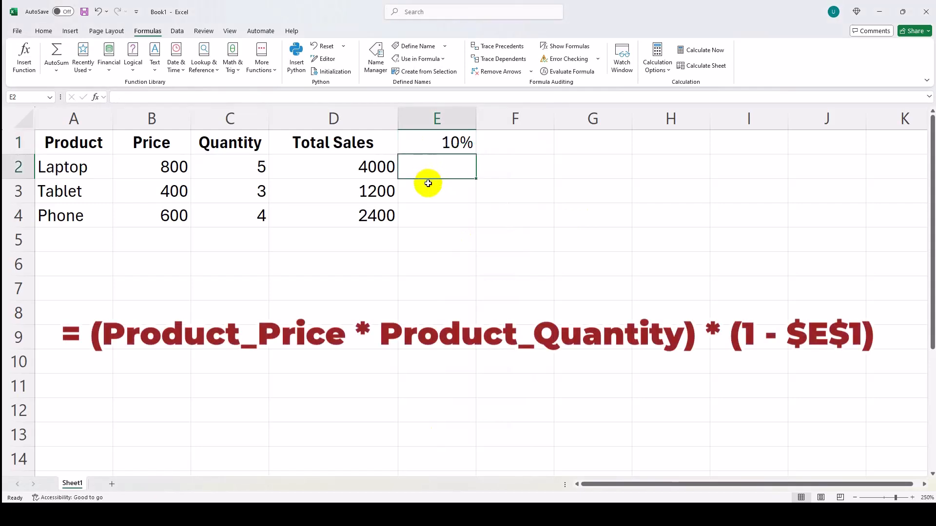
pyautogui.hotkey('ctrl', 'v')
pyautogui.click(436, 259)
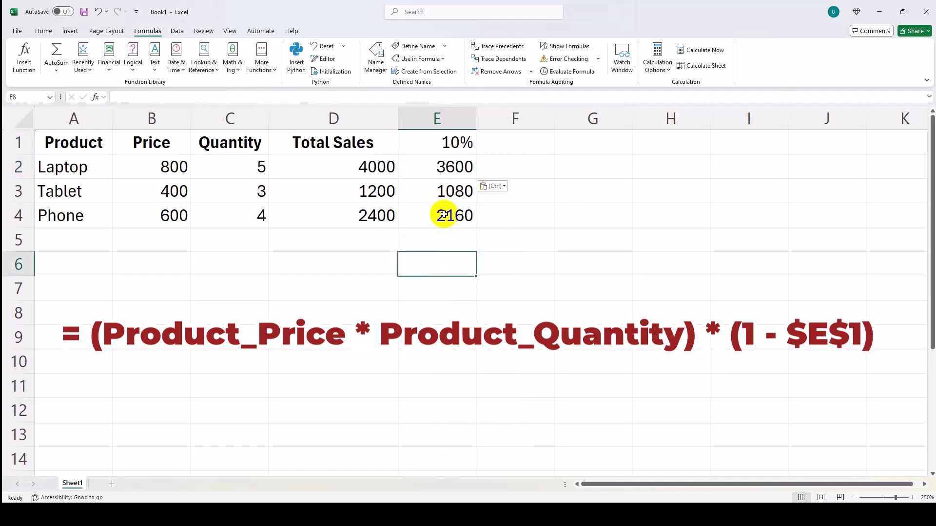
pyautogui.click(438, 188)
pyautogui.click(436, 213)
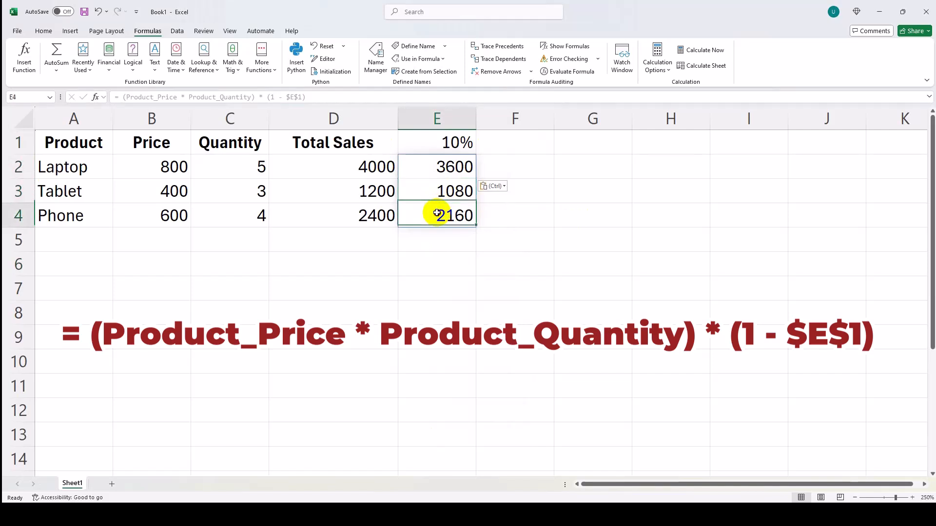
pyautogui.click(523, 257)
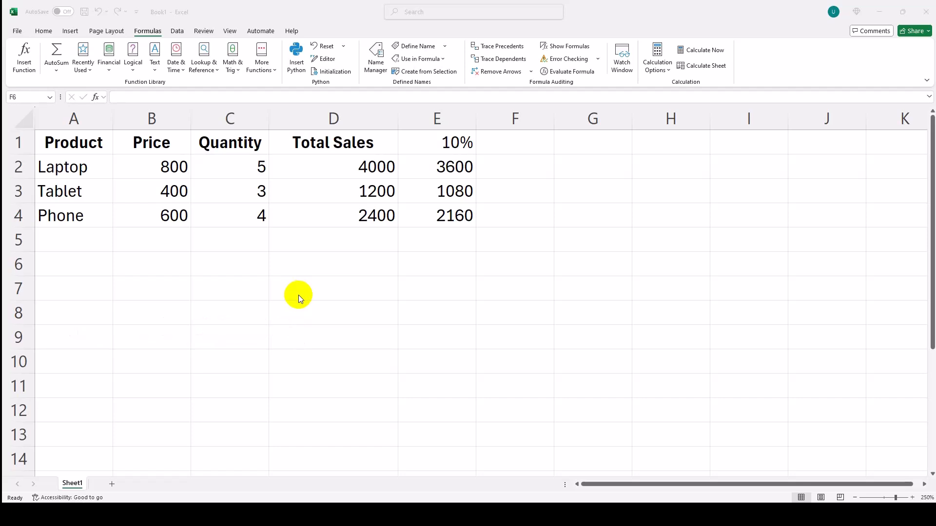
# - Enter the overall sales total formula =SUM(Product_Price * Product_Quantity) in cell F2
pyautogui.click(509, 166)
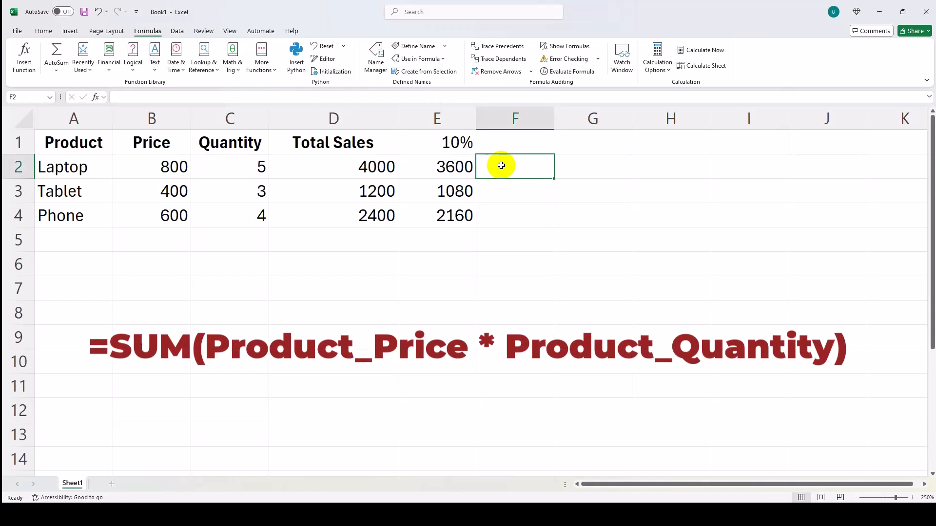
pyautogui.hotkey('ctrl', 'v')
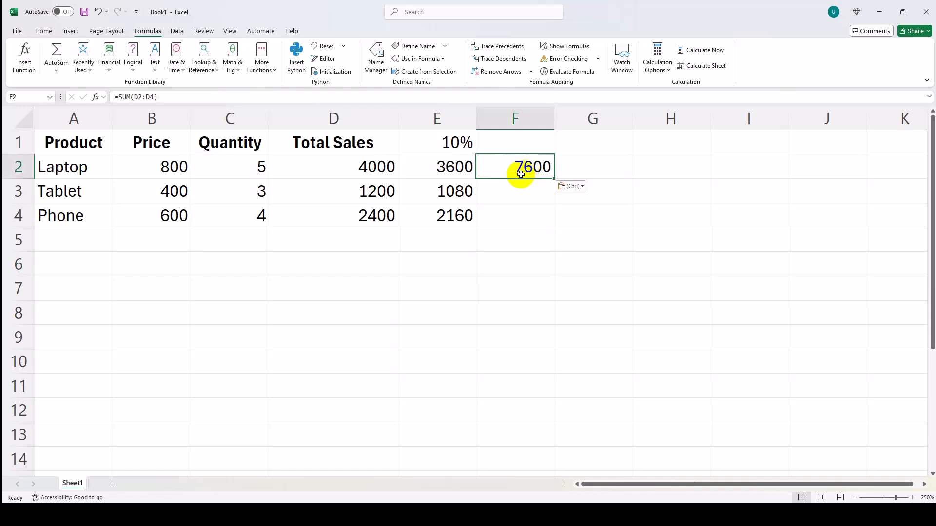
pyautogui.press('Escape')
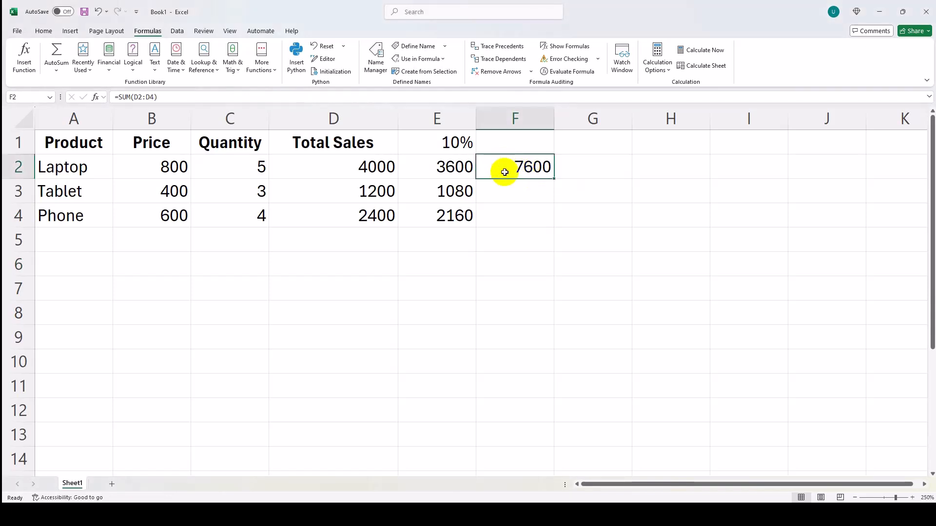
pyautogui.press('Delete')
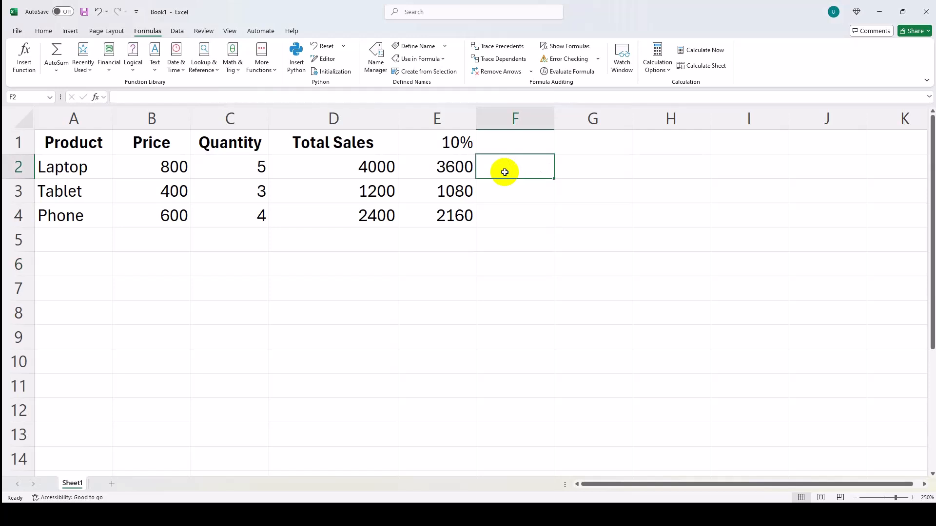
pyautogui.write('=SUM(Product_Price * Product_Quantity)')
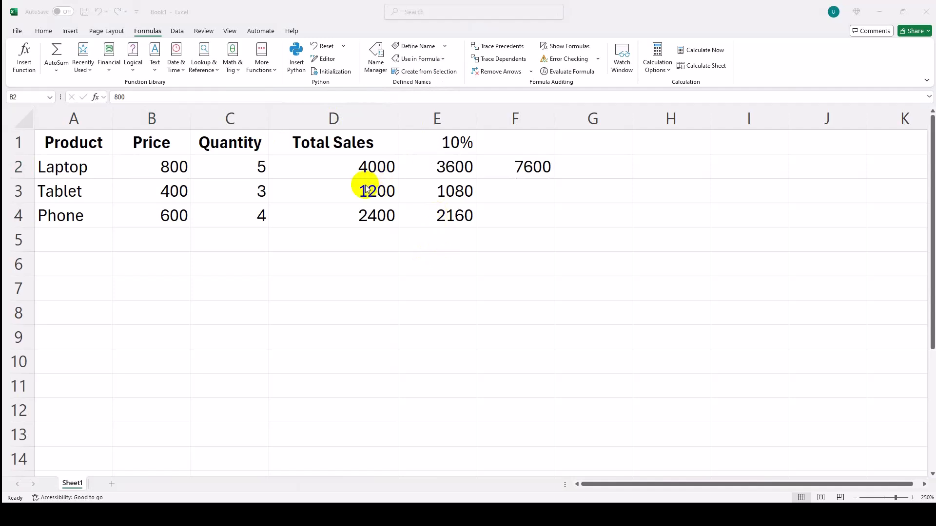
# - Examine the definitions of Product_Price and Product_Quantity in the Name Manager without changing them
pyautogui.click(154, 34)
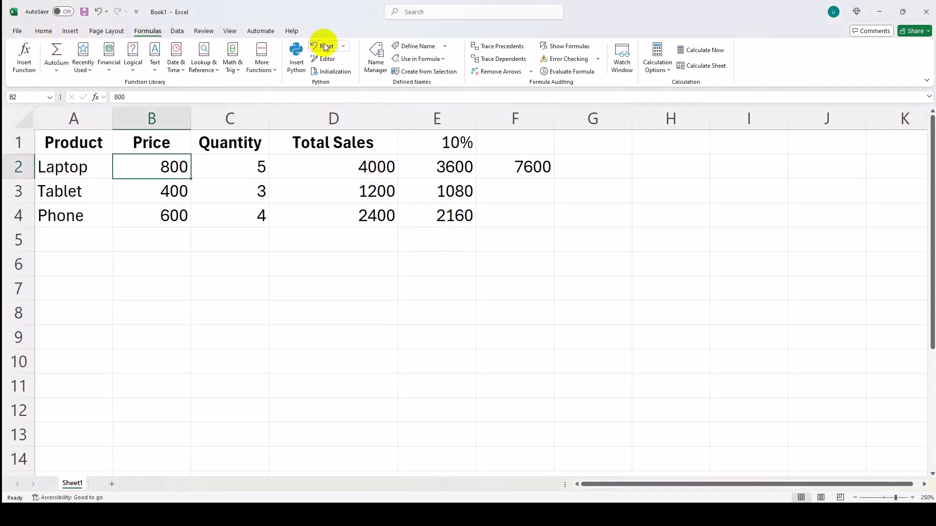
pyautogui.click(373, 54)
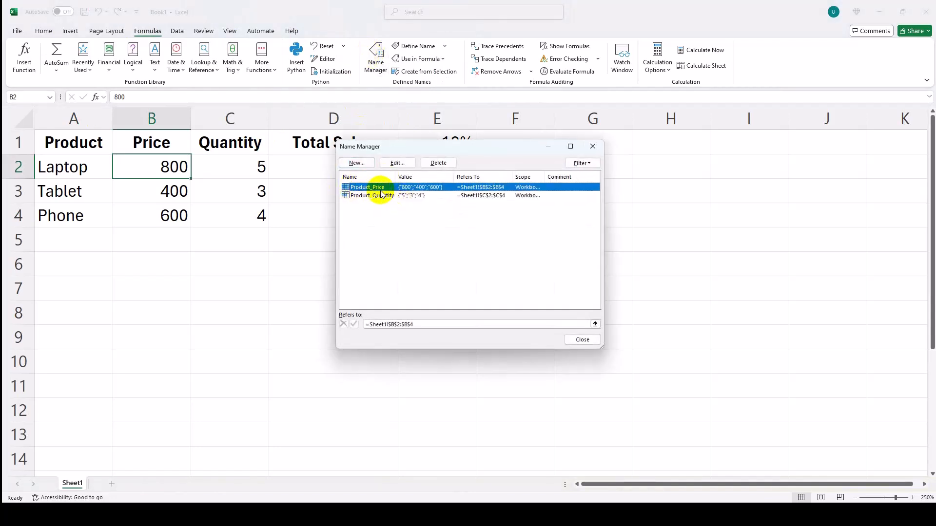
pyautogui.click(397, 164)
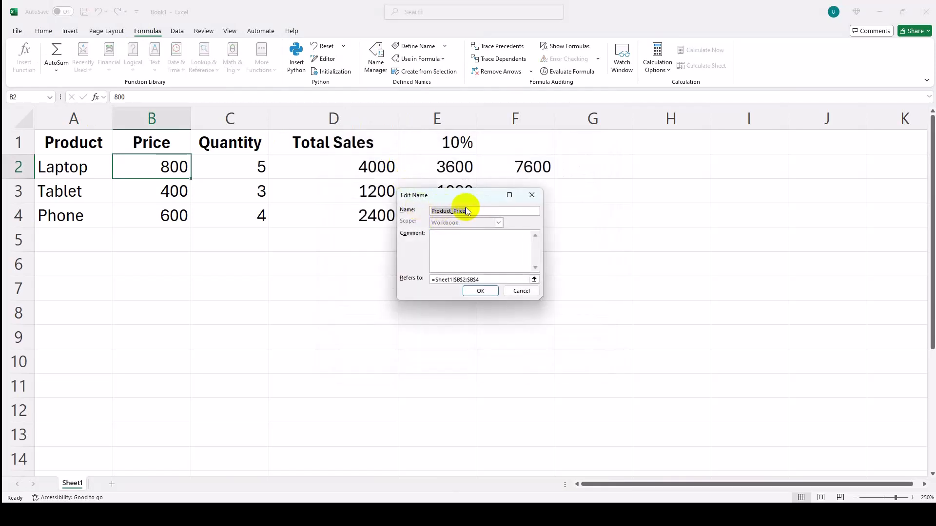
pyautogui.click(519, 291)
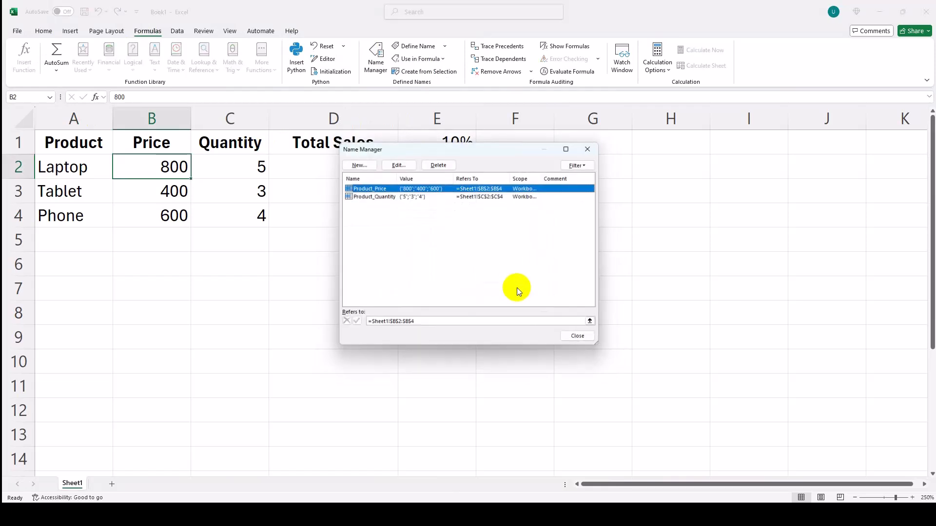
pyautogui.click(375, 196)
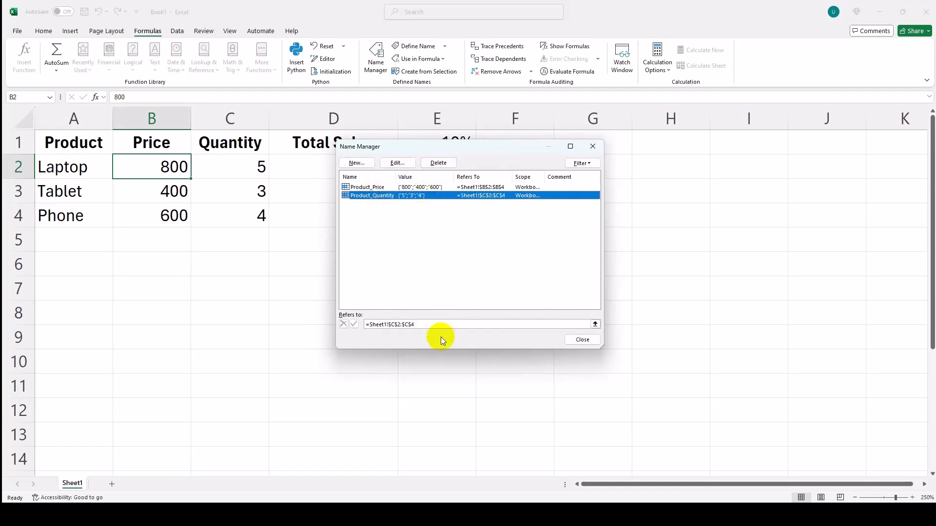
pyautogui.click(587, 341)
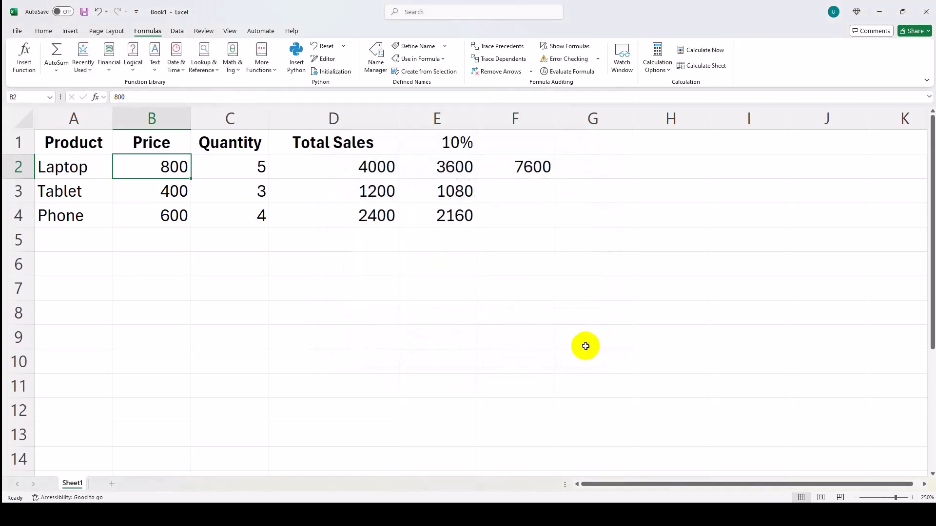